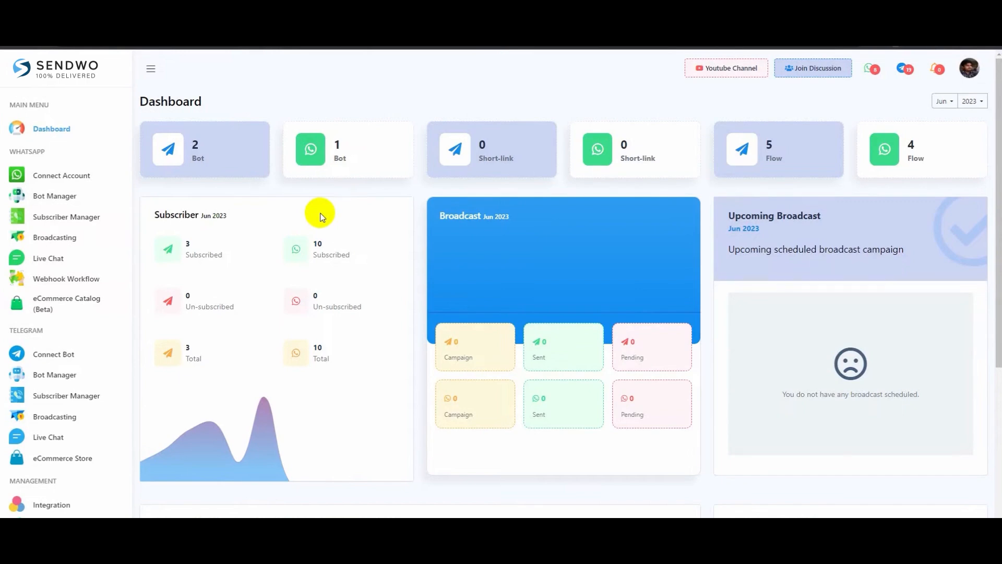
Open the WhatsApp Bot Manager to show The White bot's four existing reply settings
click(68, 202)
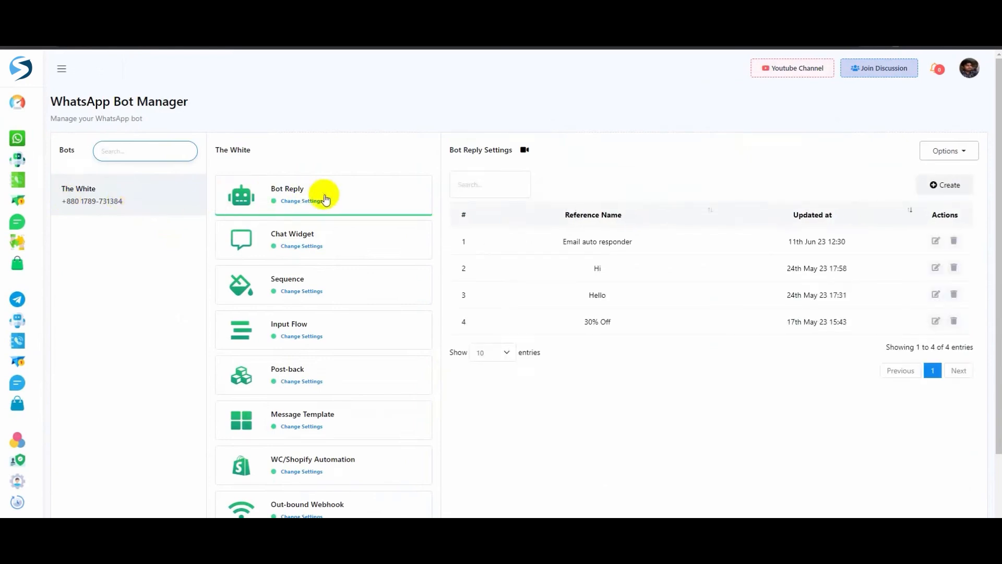
Create a new bot flow titled 'eCommerce Bot' and wire a Trigger node to its start
click(948, 187)
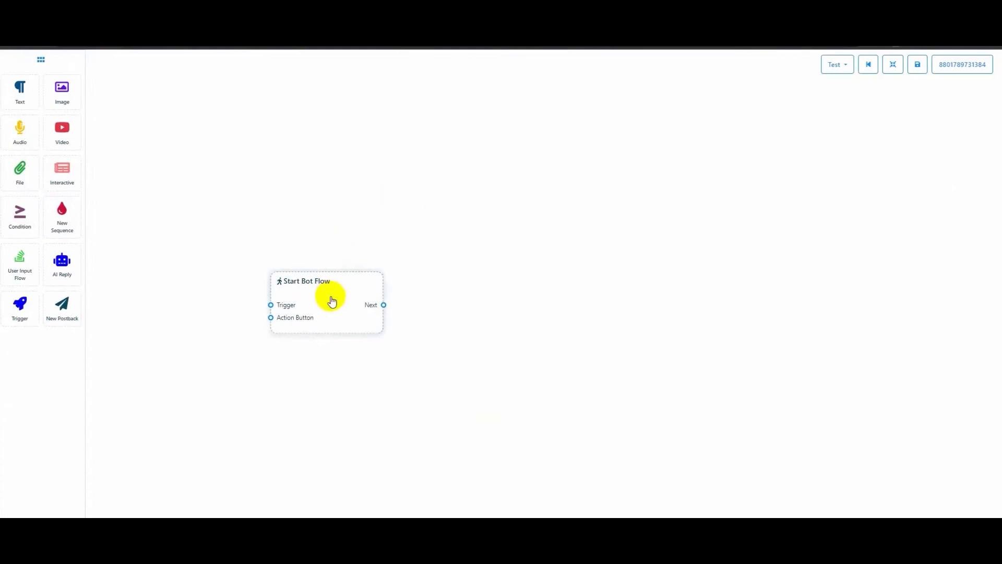
double_click(331, 301)
text(eCommerce Bot)
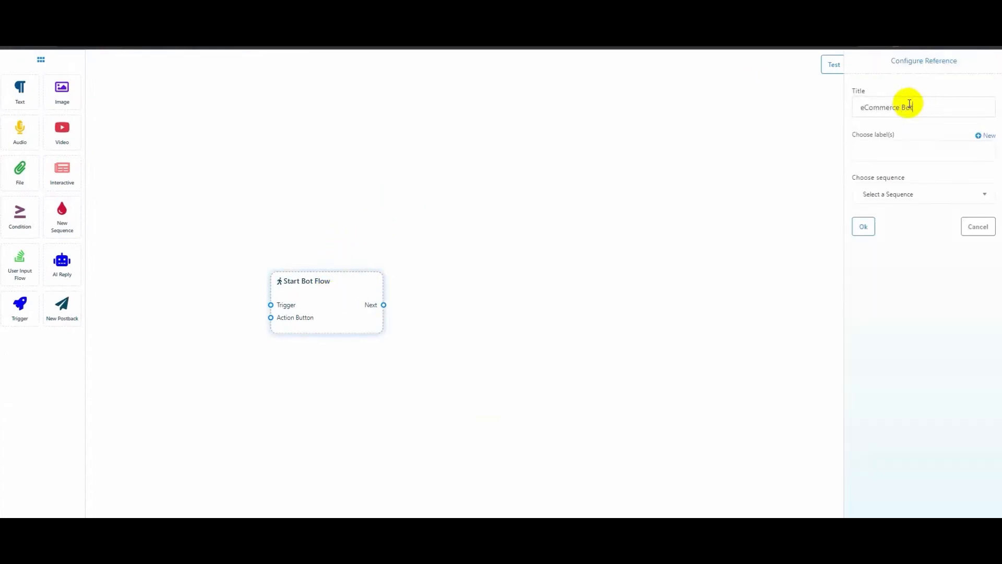
click(863, 226)
drag(24, 310, 128, 335)
drag(214, 376, 270, 327)
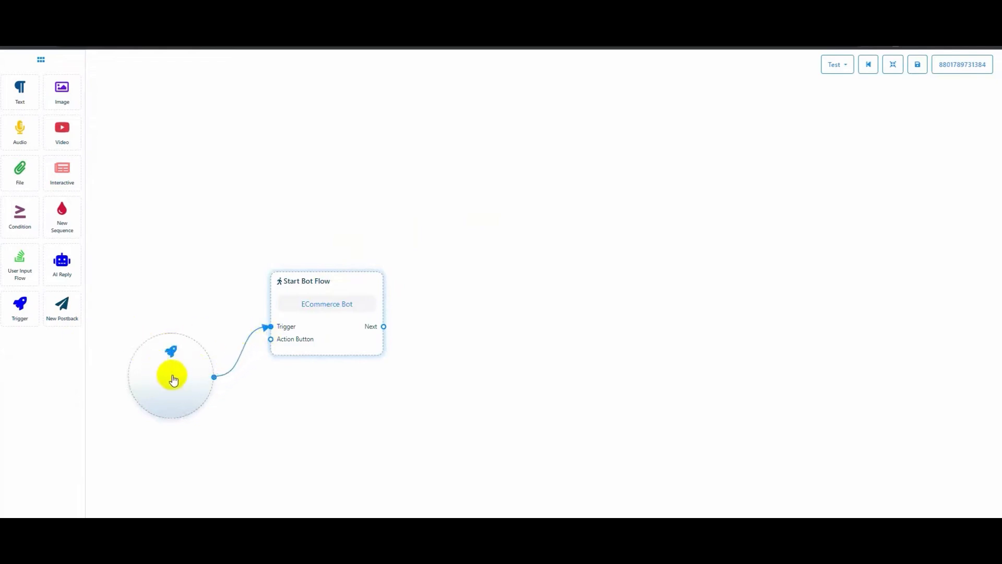
Set the trigger keywords to 'catalog, products' with exact keyword matching
click(174, 379)
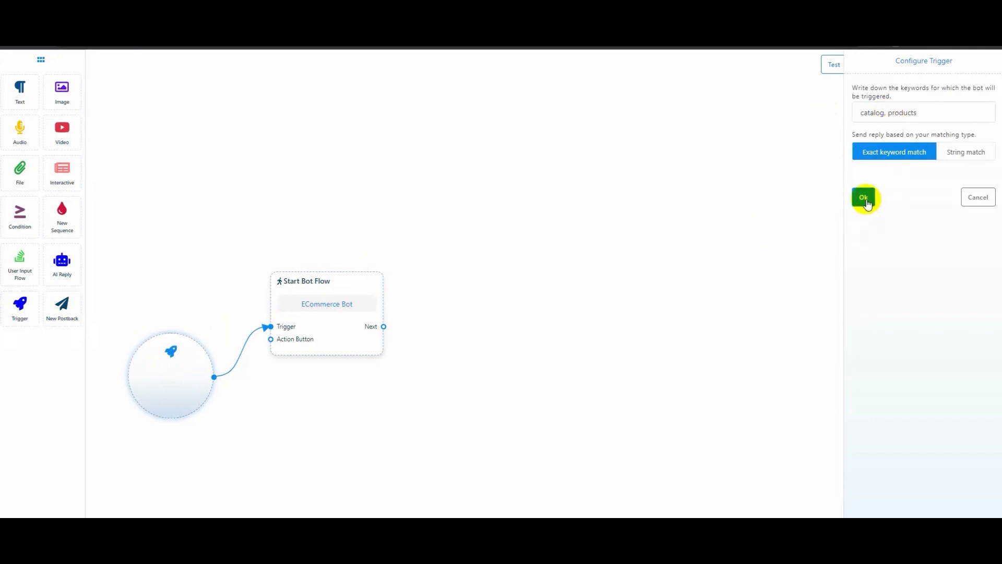
click(863, 197)
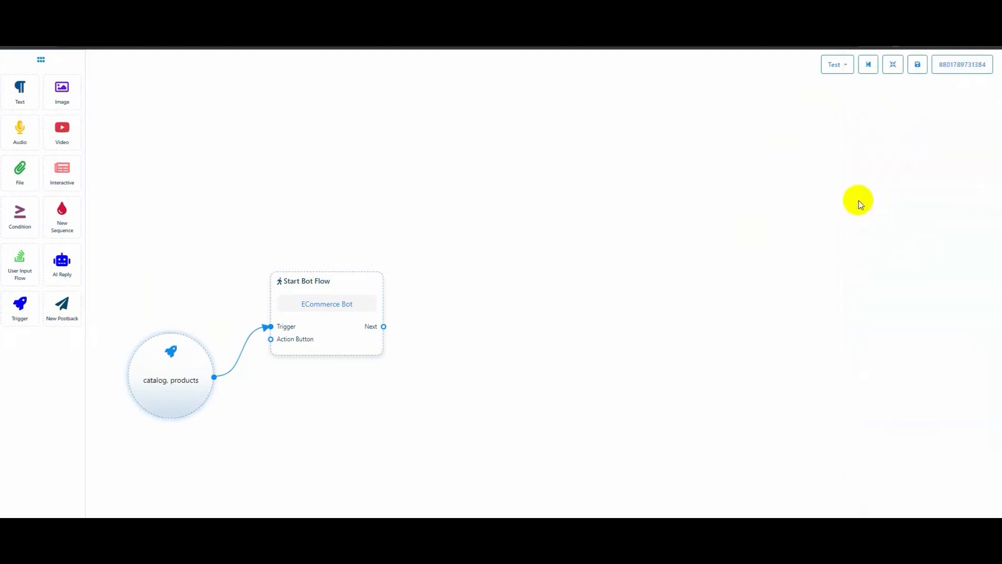
Link an Interactive message node after the start and give it the text header 'The White'
drag(71, 175, 472, 261)
drag(383, 327, 456, 329)
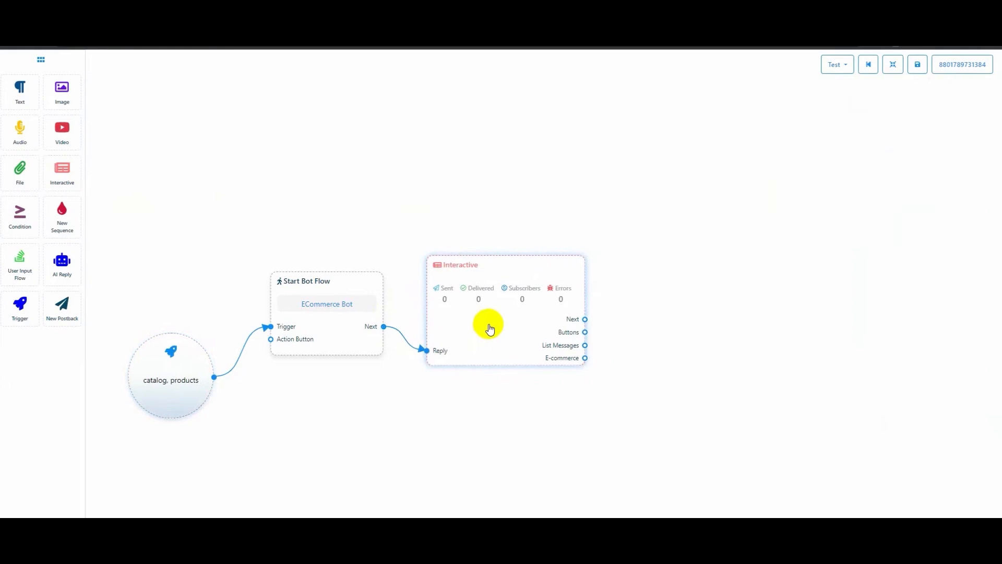
double_click(490, 329)
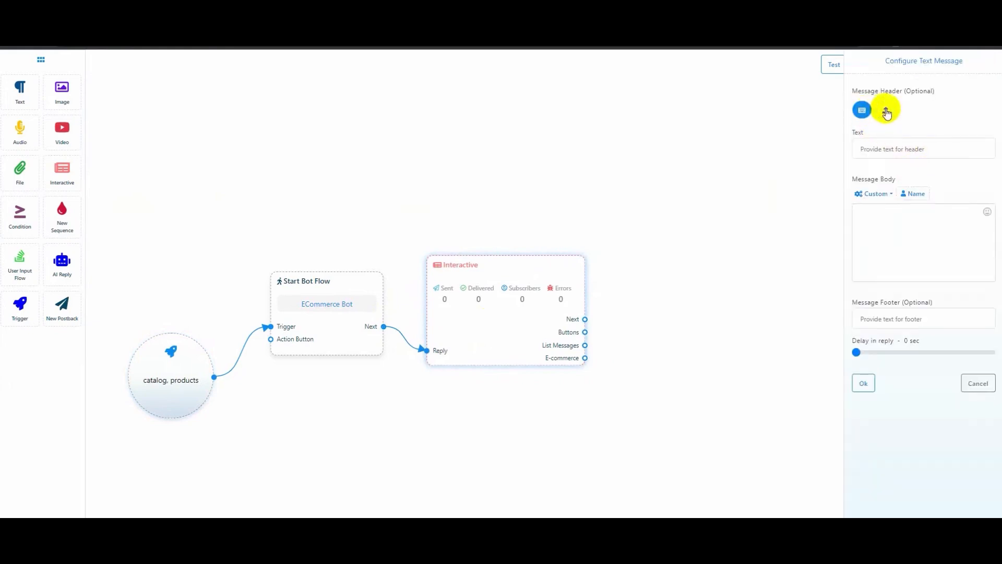
click(887, 111)
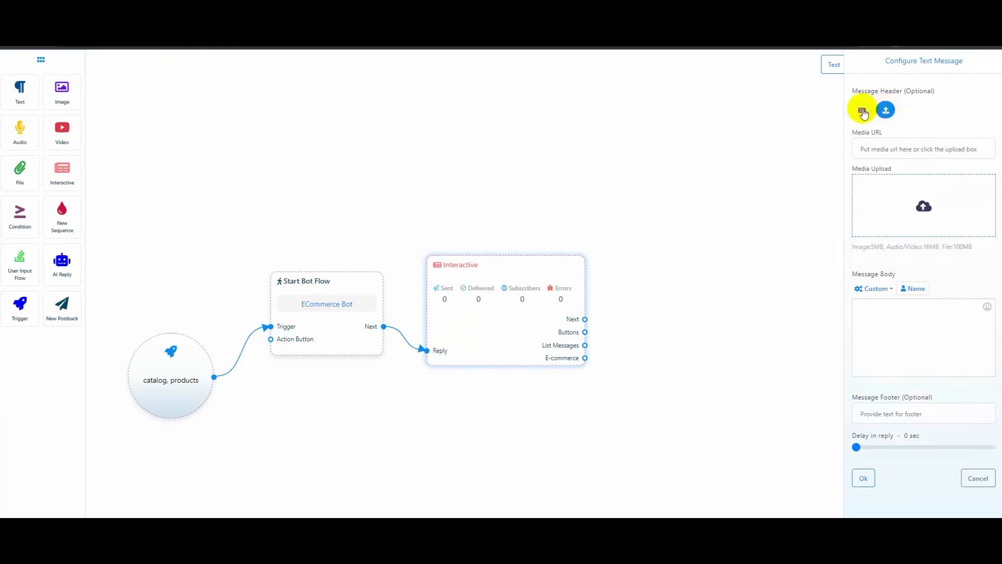
click(861, 110)
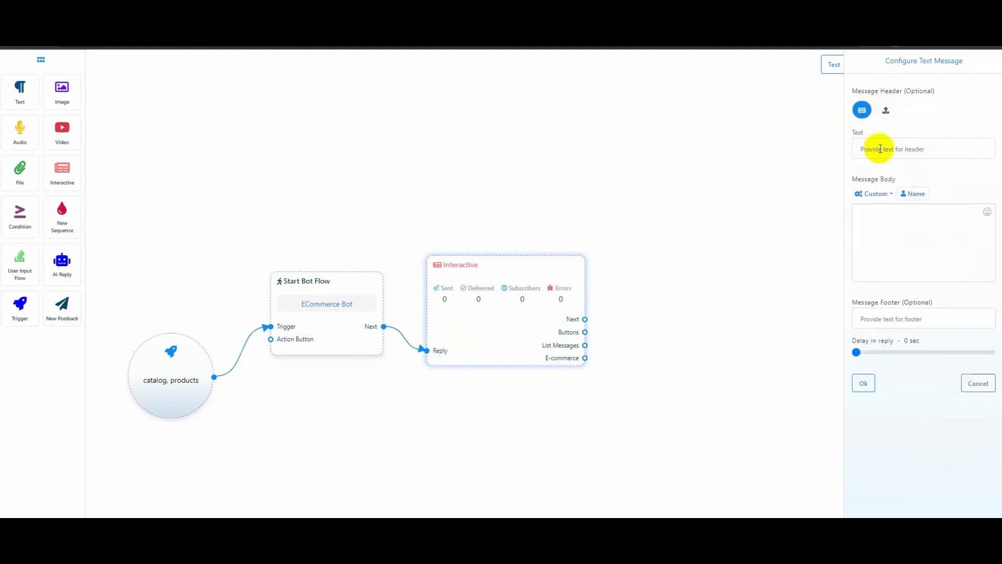
click(881, 149)
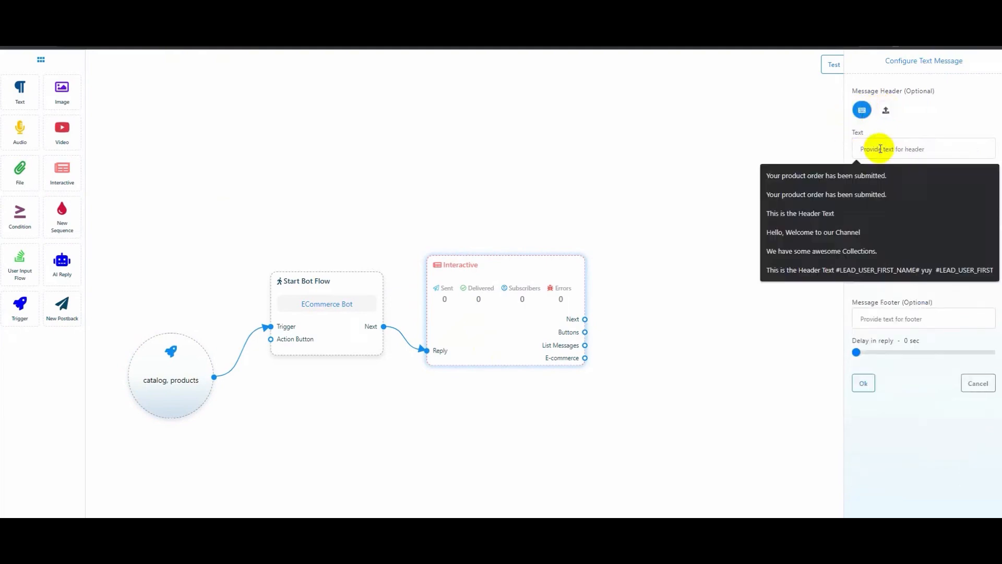
text(The White)
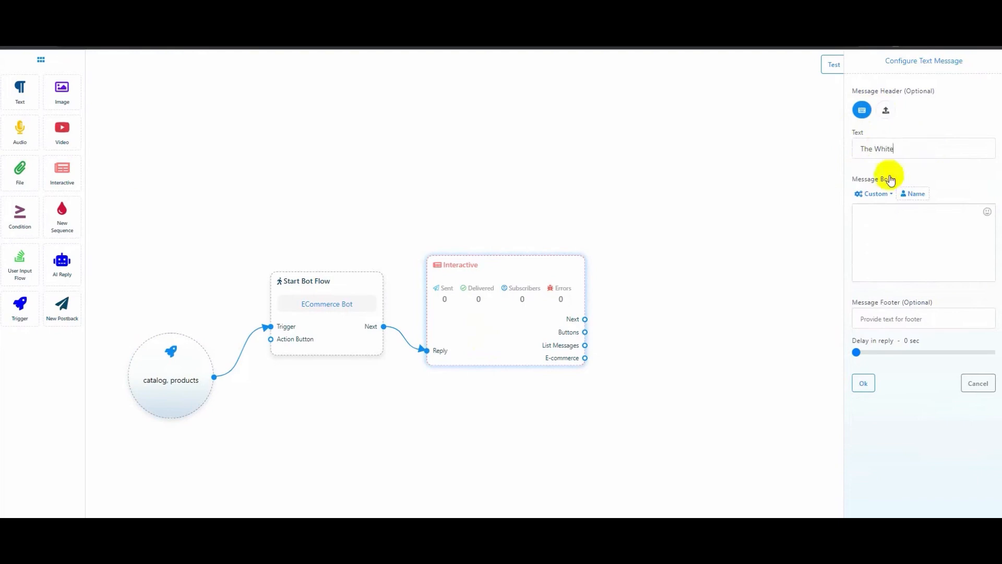
Write a 'Hello,' body with the first-name variable inviting users to view products, and save
click(894, 229)
text(Hello,)
click(913, 194)
click(975, 216)
text(. Thank you for your interest on our store. Please click)
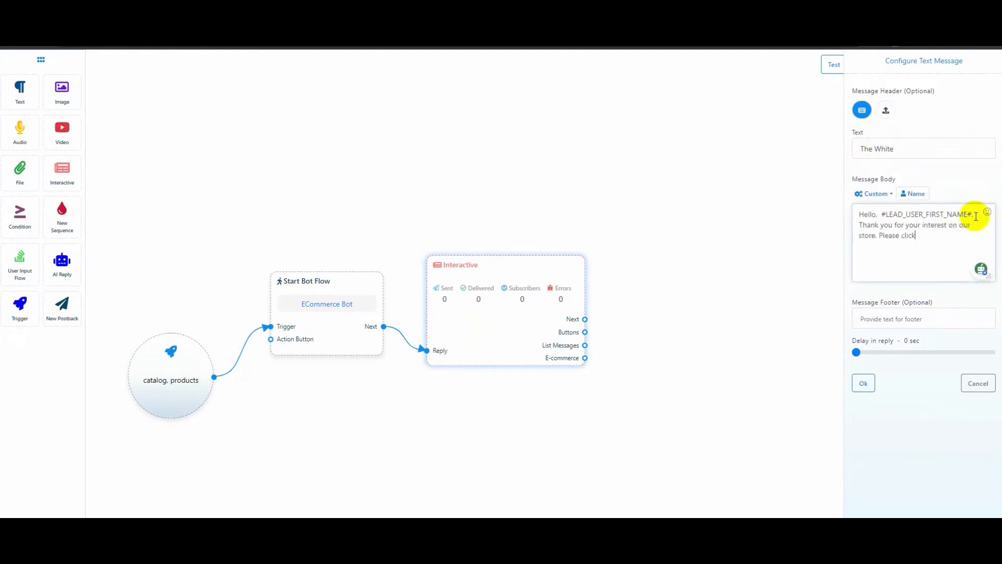
text(roducts.)
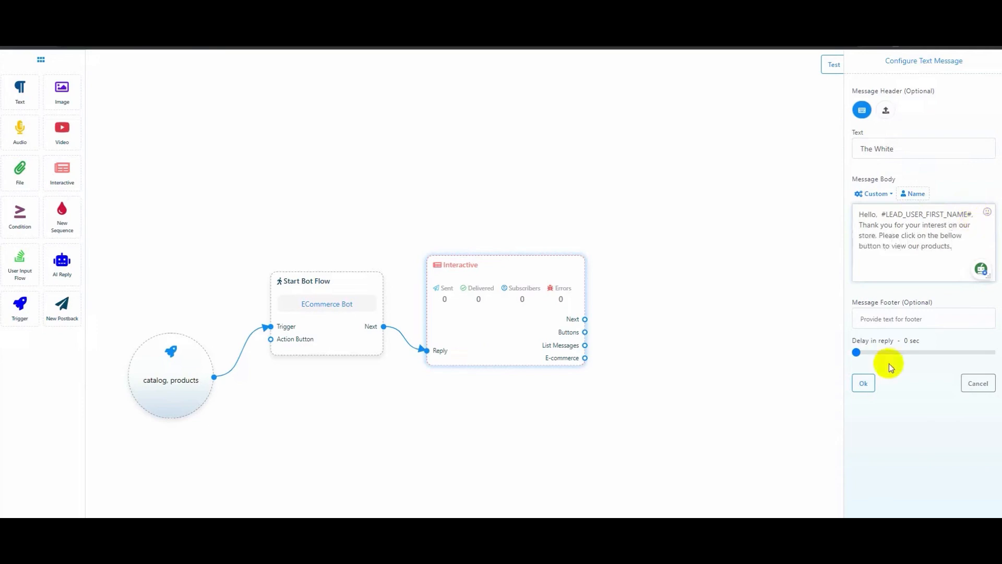
drag(849, 302, 939, 306)
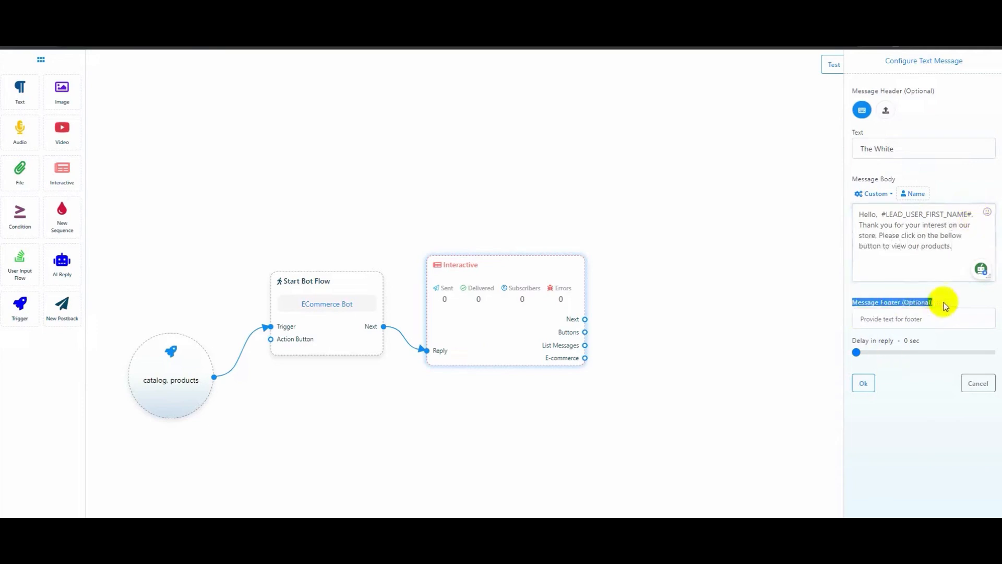
click(944, 304)
click(863, 382)
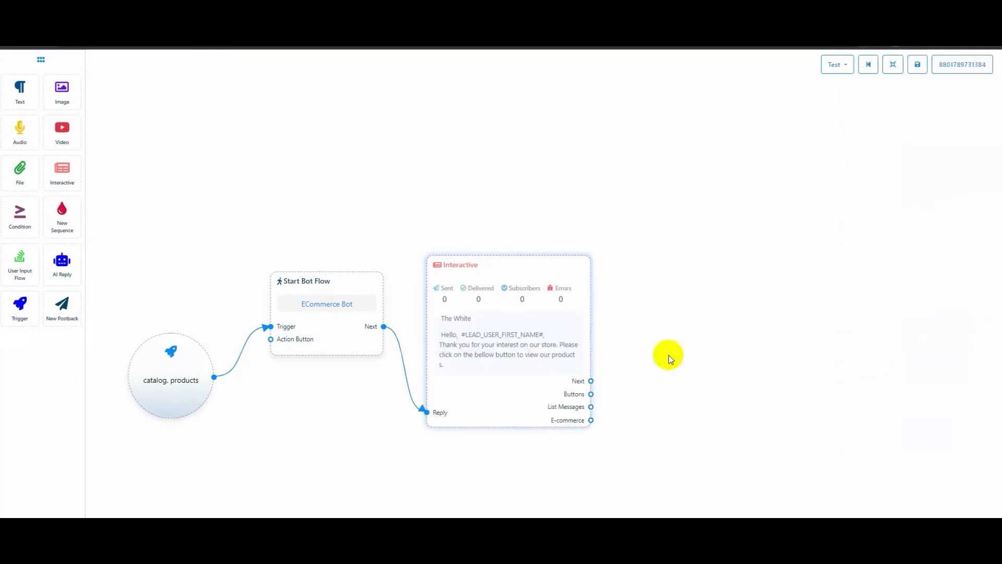
drag(504, 267, 488, 240)
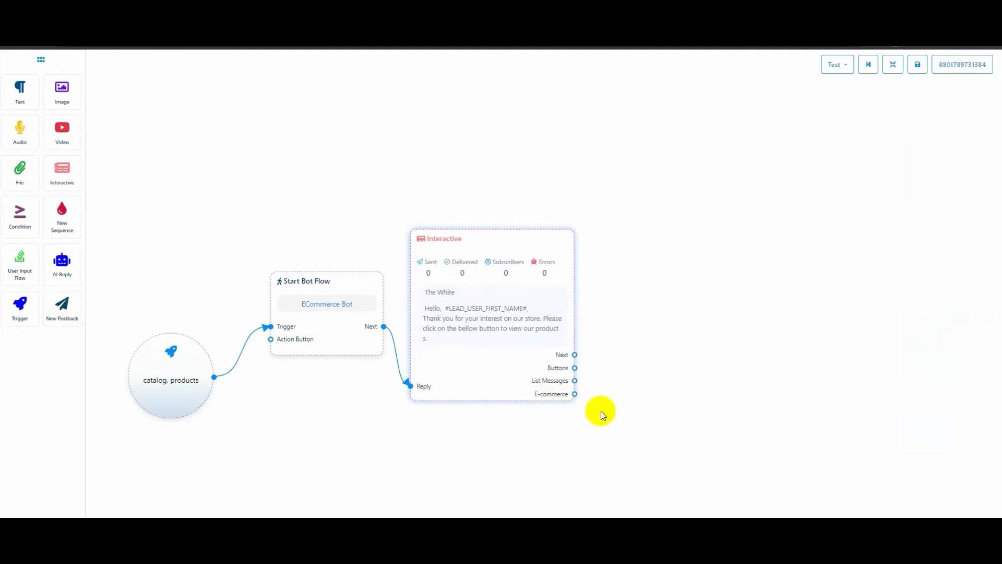
Attach a Catalog node to the Interactive node's E-commerce output, set to The White catalog
drag(574, 394, 606, 301)
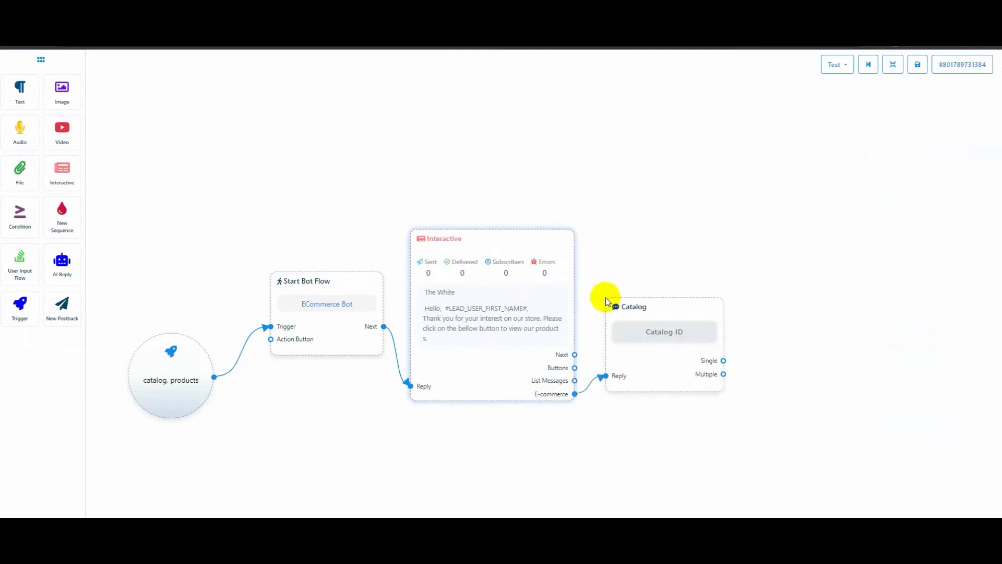
click(668, 336)
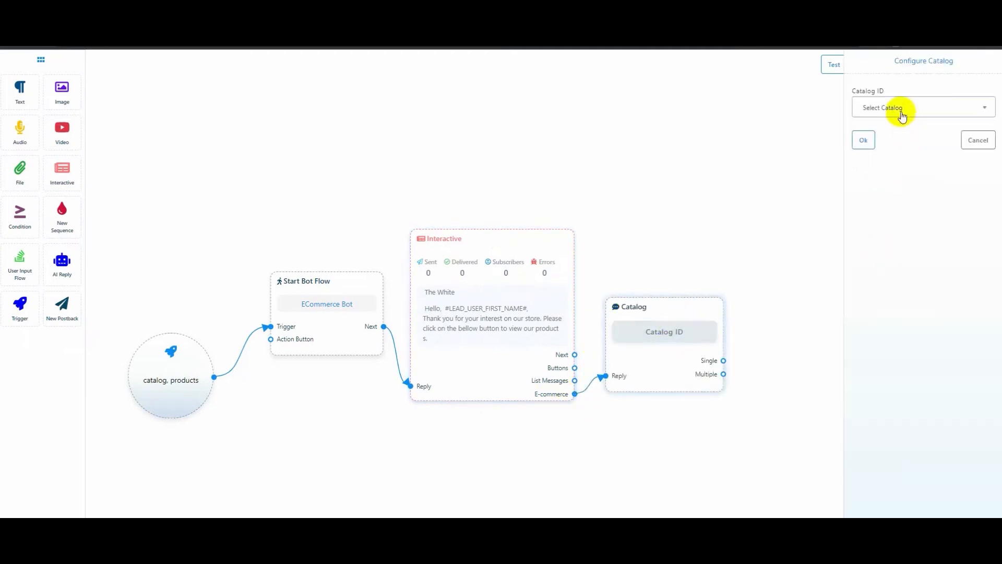
click(902, 116)
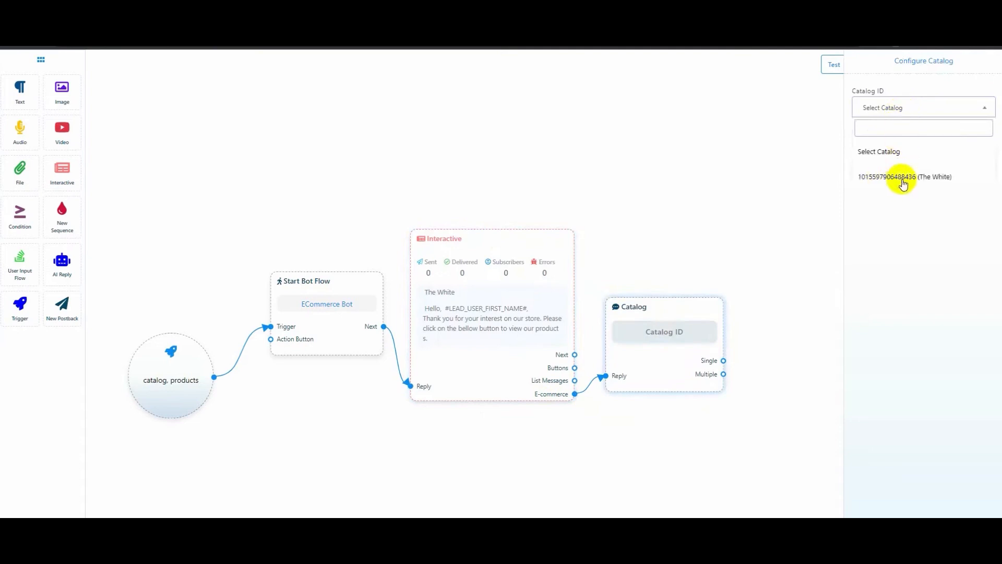
click(902, 180)
click(862, 140)
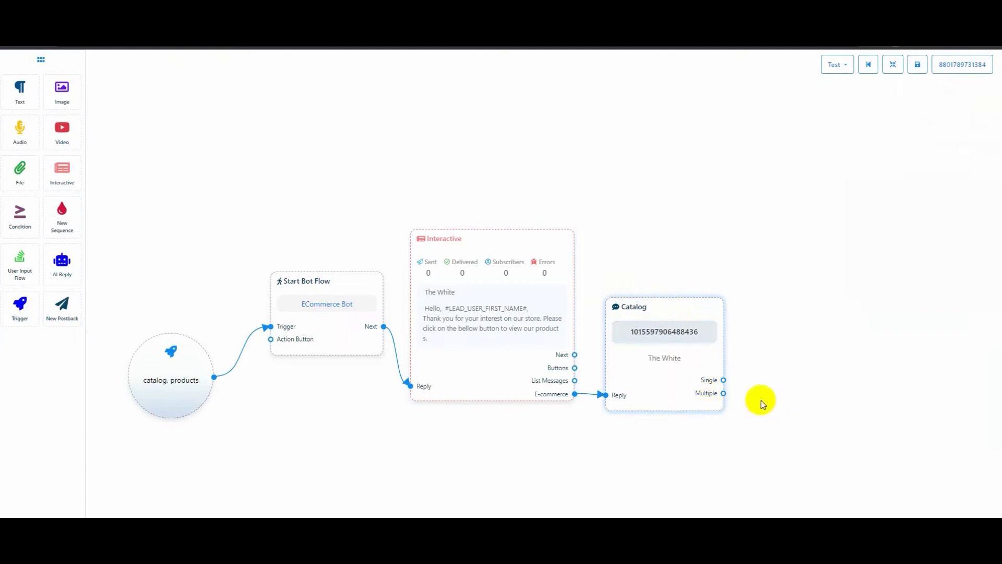
Add a Tops for Kids Product node on the Catalog's Single output and a Product Section on Multiple
drag(725, 381, 745, 288)
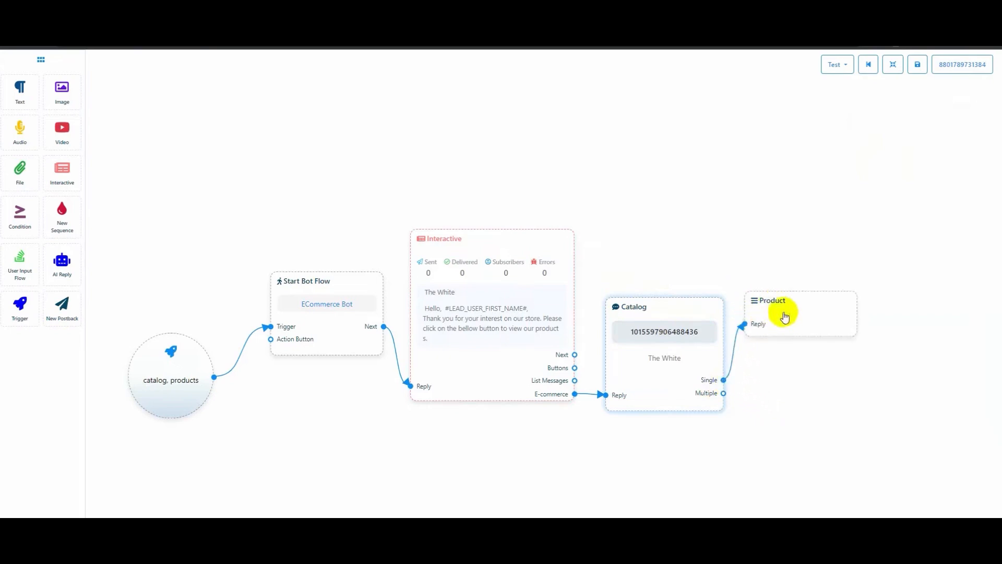
double_click(785, 317)
click(917, 108)
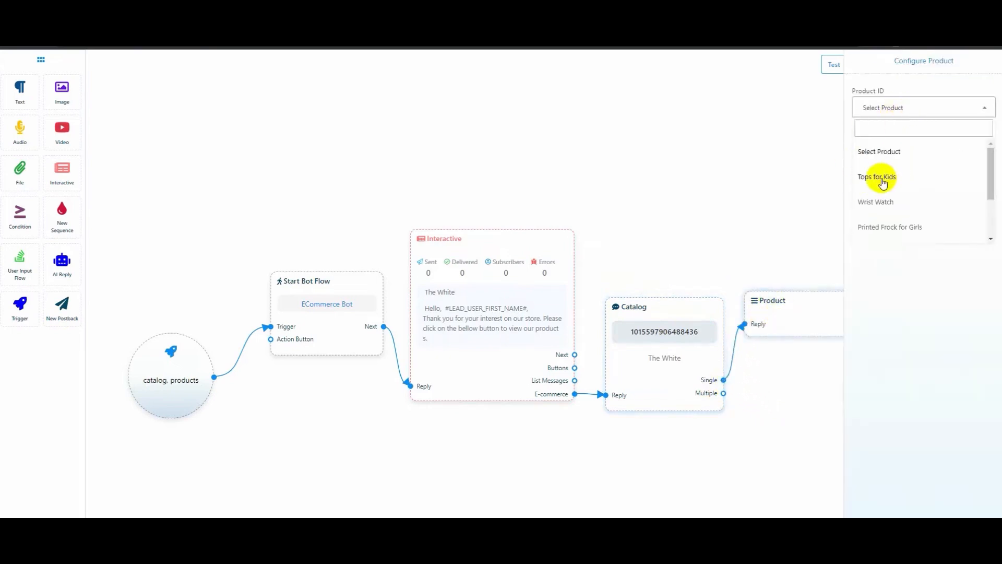
click(882, 177)
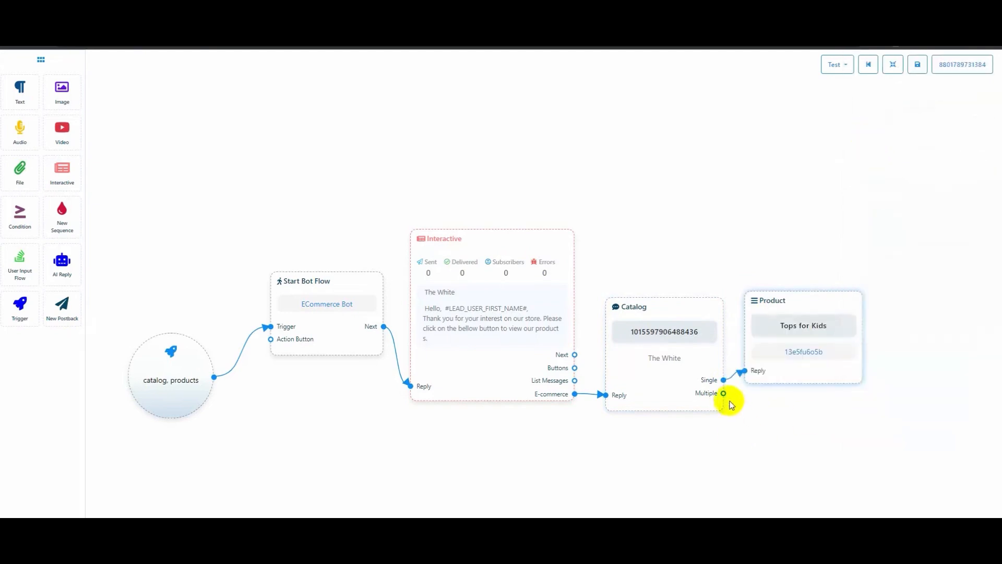
drag(723, 393, 758, 444)
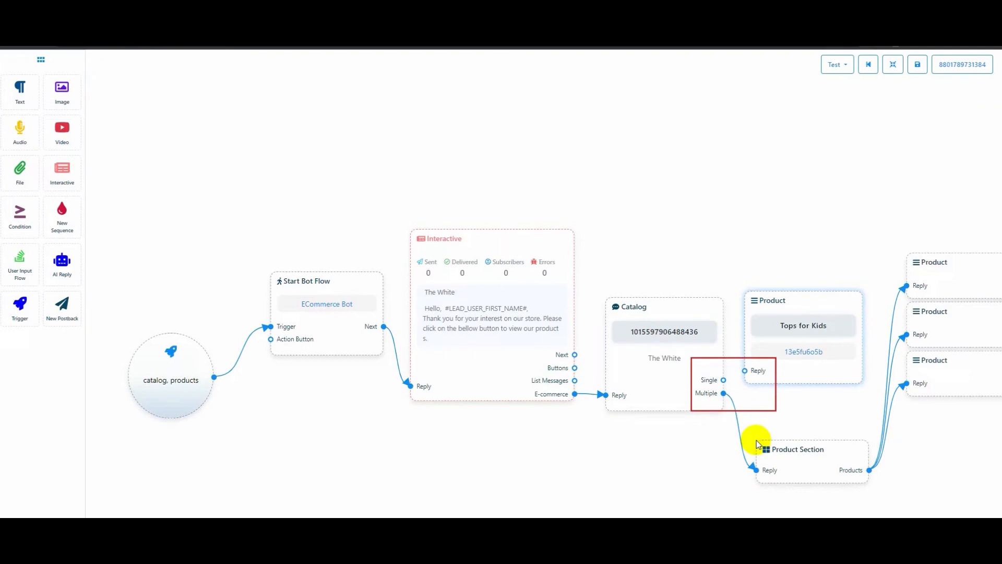
Delete the stray Tops for Kids Product node from the Catalog's Single output
right_click(785, 303)
click(800, 311)
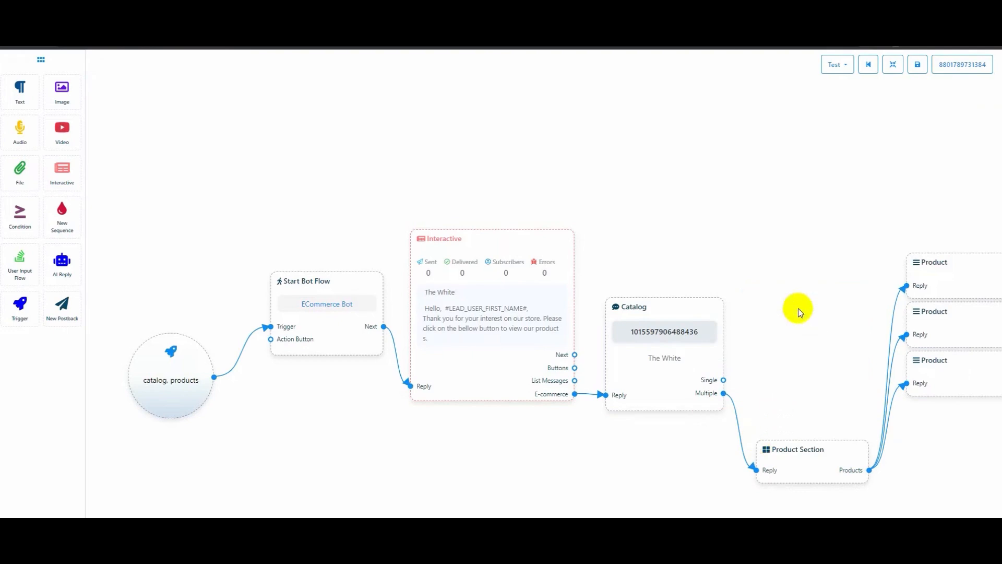
drag(800, 311, 715, 273)
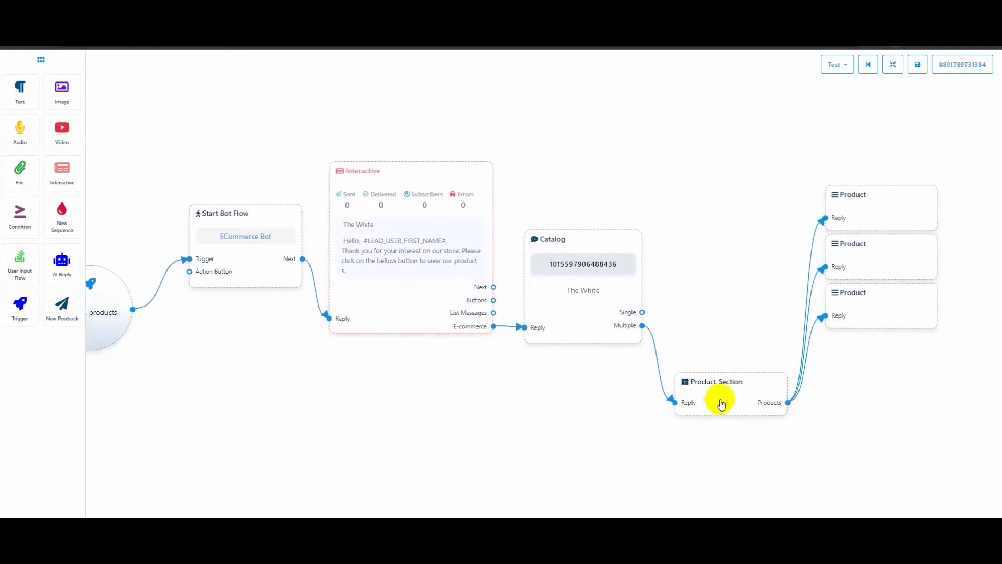
Move the Product Section beside the Catalog and title it 'Kid's Fashion'
drag(721, 403, 723, 343)
double_click(723, 341)
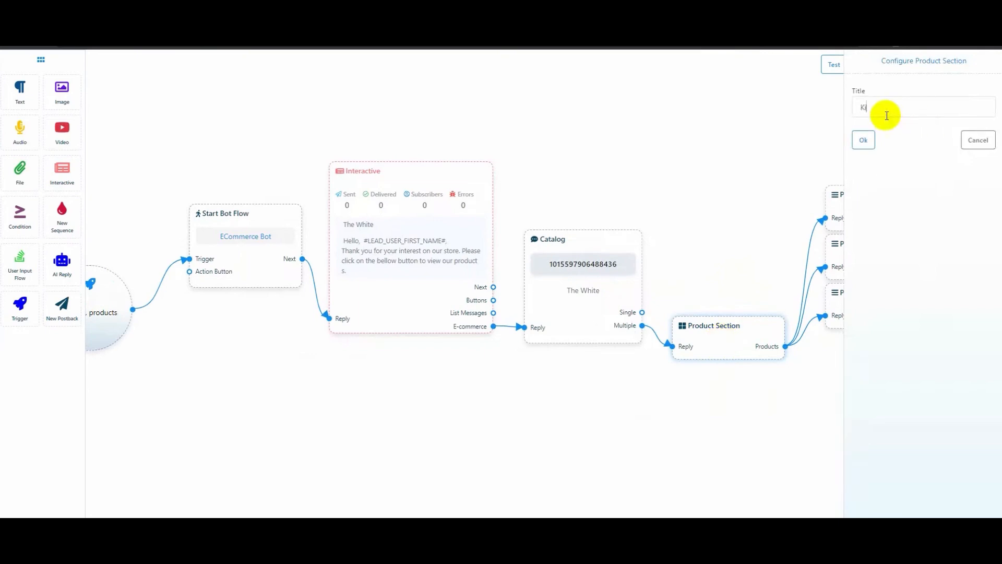
click(863, 140)
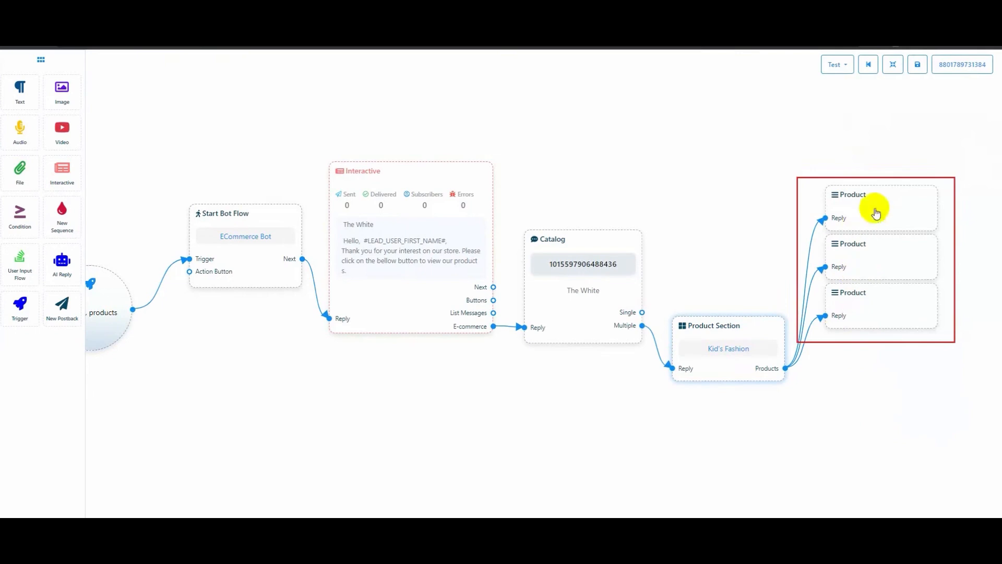
Set the first two section products to Tops for Kids and Printed Frock for Girls
double_click(874, 211)
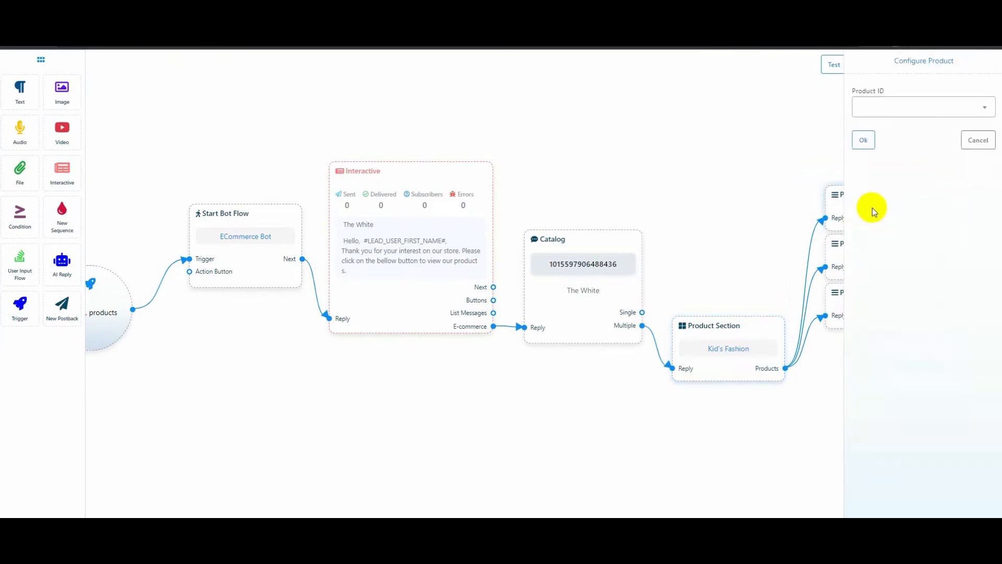
click(917, 110)
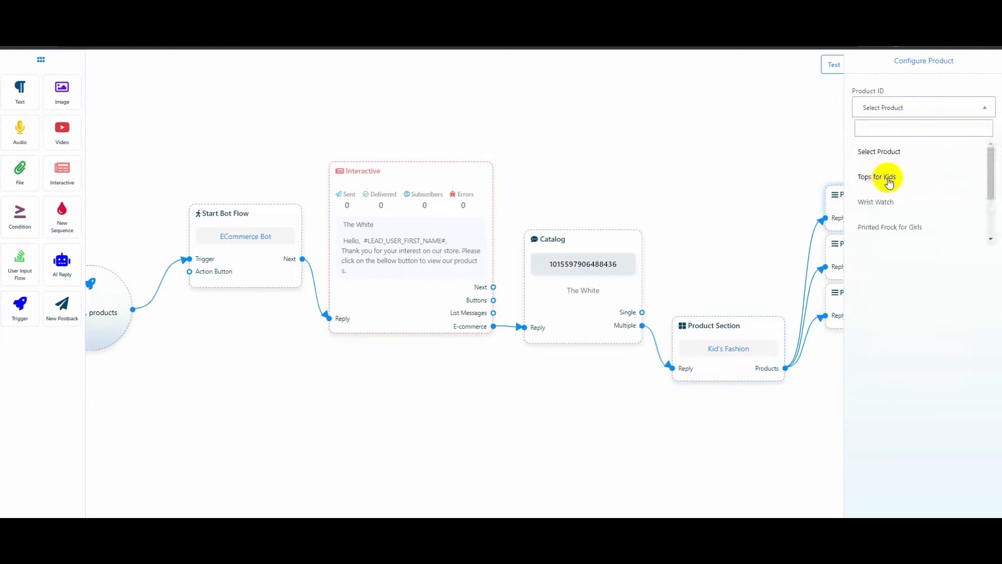
click(888, 180)
click(863, 138)
drag(881, 310, 894, 372)
drag(881, 270, 881, 306)
double_click(882, 306)
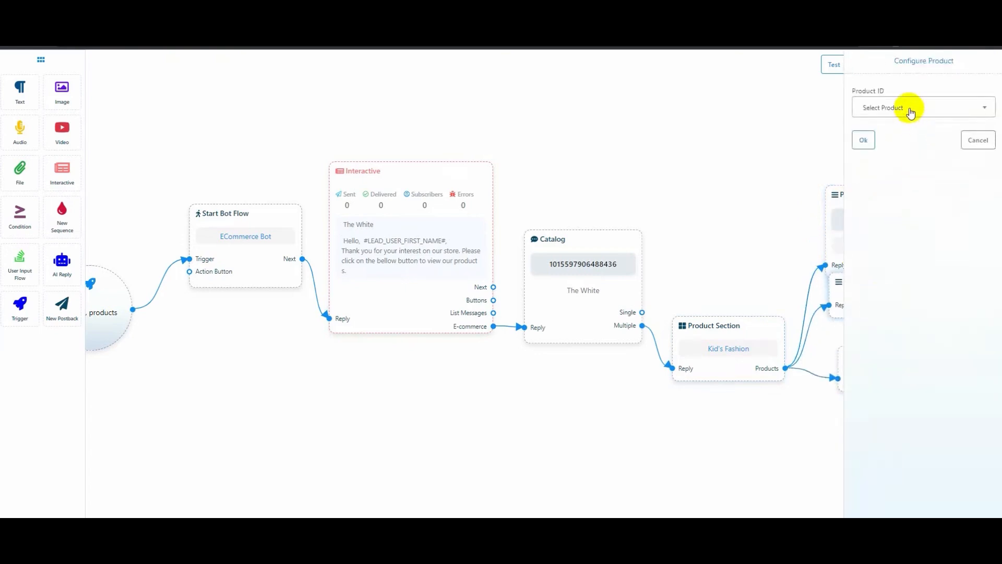
click(910, 109)
click(898, 227)
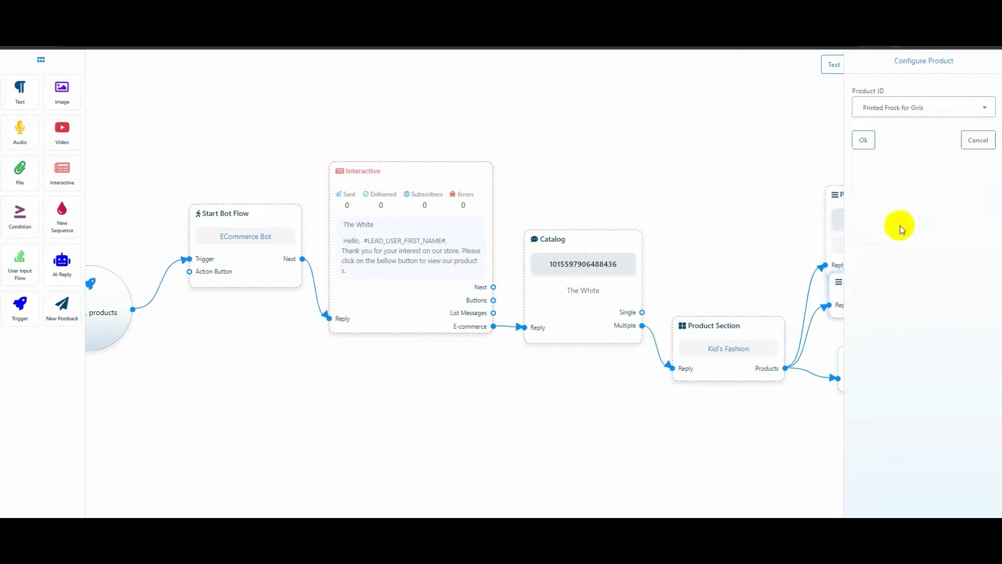
click(865, 139)
Set the third section product to Red Printed Frok
drag(878, 370, 877, 404)
double_click(879, 408)
click(919, 108)
scroll(919, 216, down, 2)
click(910, 230)
click(864, 141)
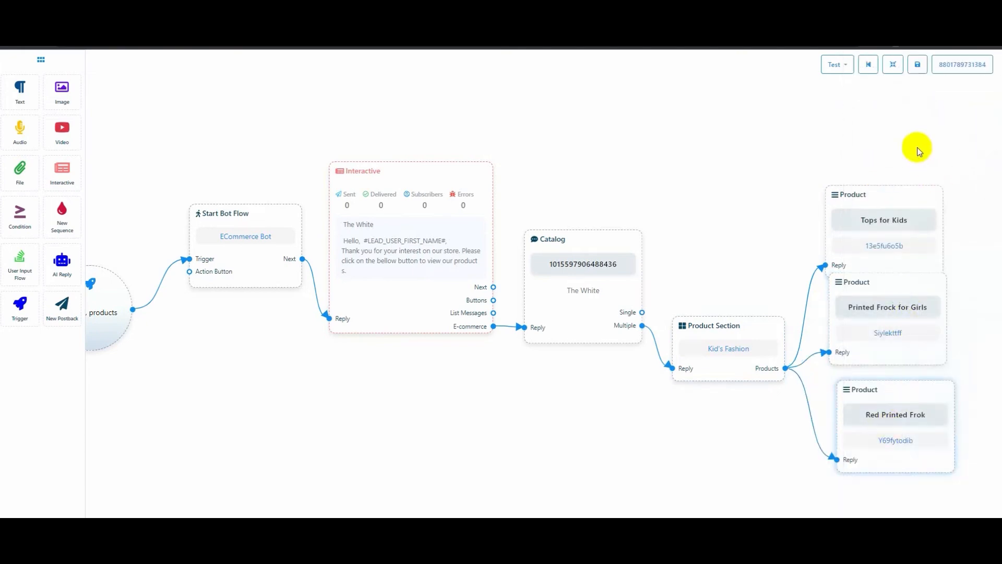
click(893, 64)
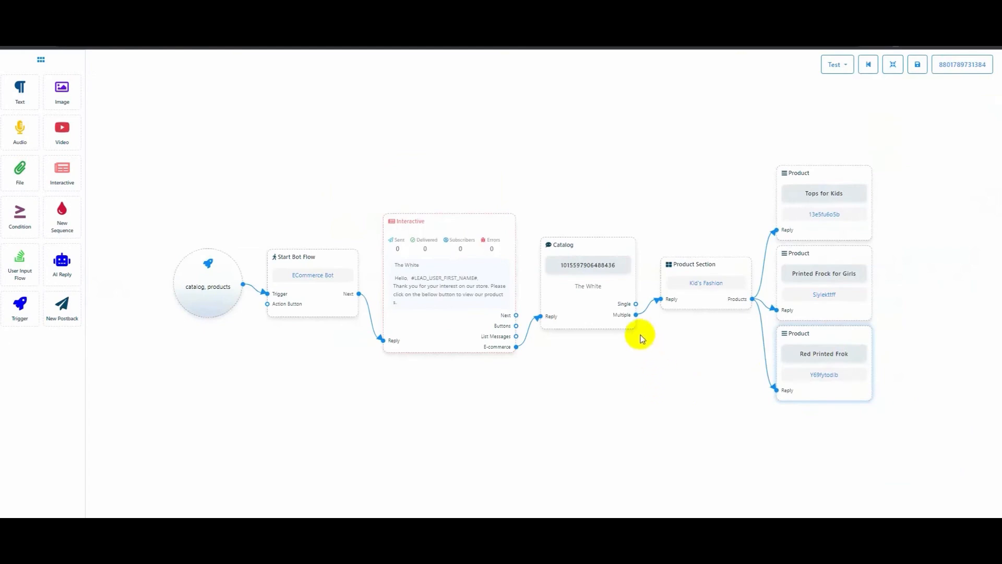
Add a second Product Section from the Catalog's Multiple output, titled 'Wrist Watch'
drag(636, 315, 685, 492)
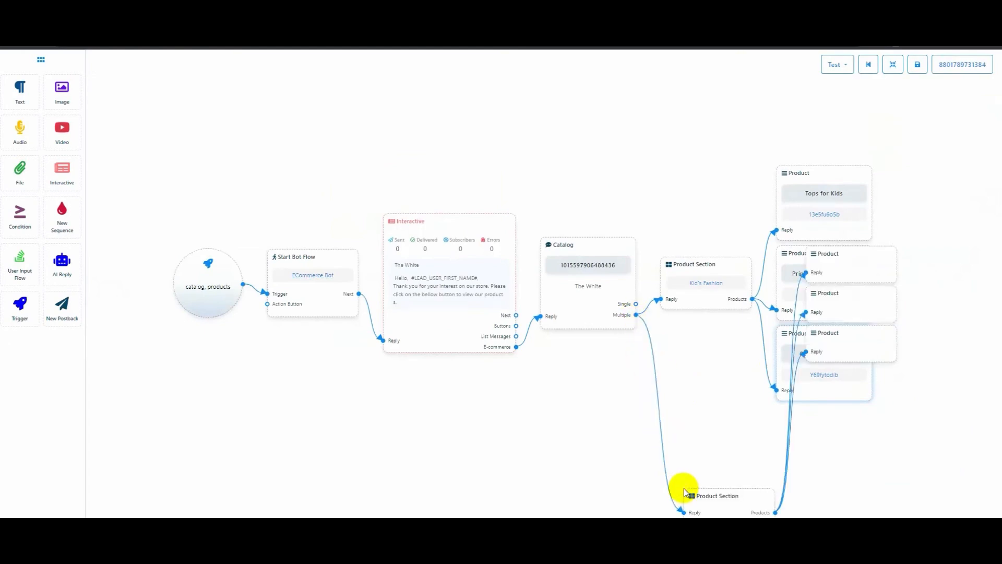
double_click(695, 411)
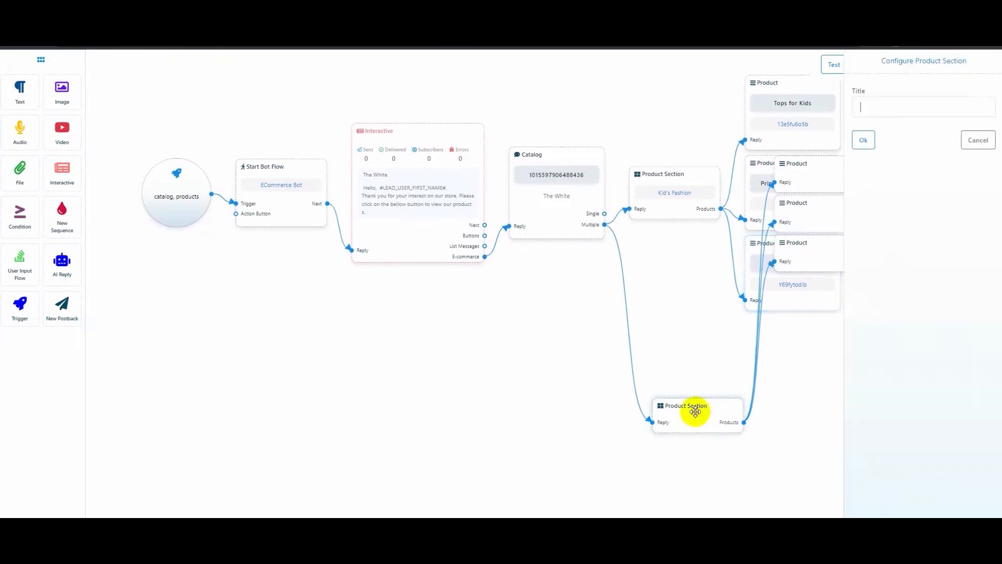
text(Wrist Watch)
click(868, 139)
Spread out the section's product nodes and delete the extra third one
drag(806, 253, 806, 399)
drag(821, 203, 820, 336)
drag(817, 175, 818, 283)
right_click(825, 302)
click(827, 306)
drag(680, 425, 659, 352)
Set the two watch products to Wrist Watch and Golden Color Watch, then auto-arrange the flow
double_click(830, 360)
click(927, 110)
click(908, 200)
click(866, 138)
double_click(830, 426)
click(923, 108)
scroll(898, 219, down, 2)
click(890, 181)
click(863, 139)
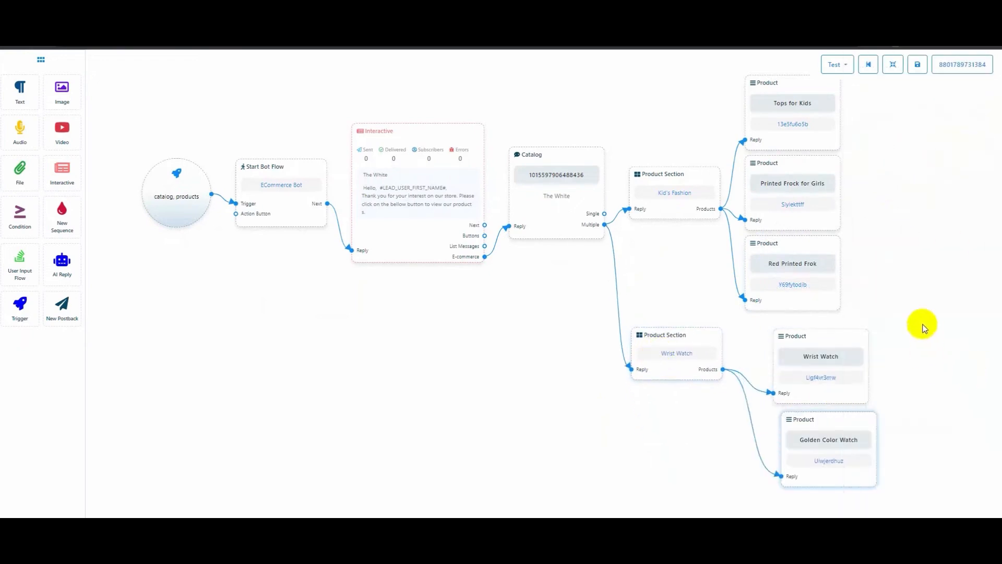
click(892, 64)
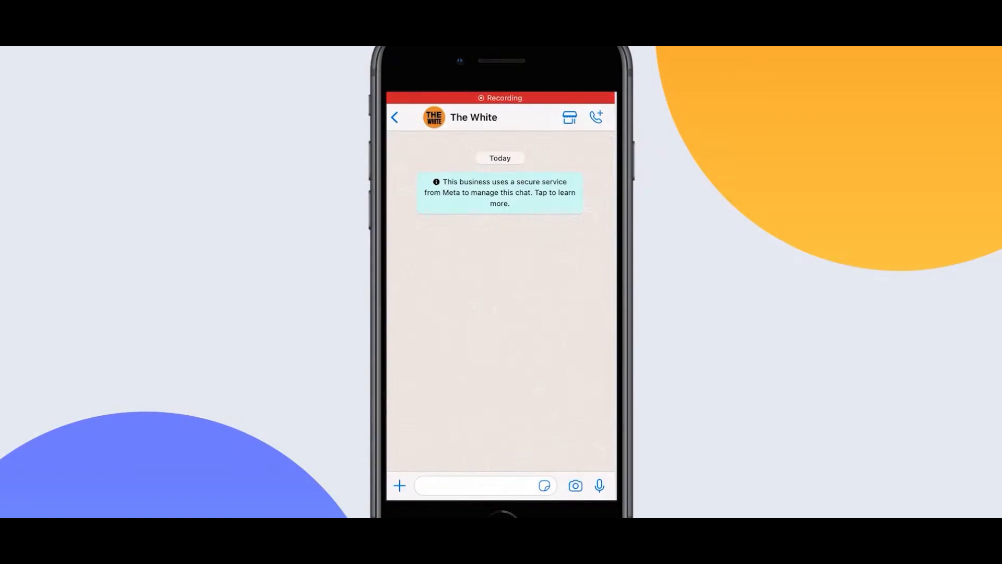
Start writing a WhatsApp message to the store to test the saved bot
click(475, 486)
Send 'Catalog' to the store and open the product catalog from its reply
text(Catalog)
click(599, 326)
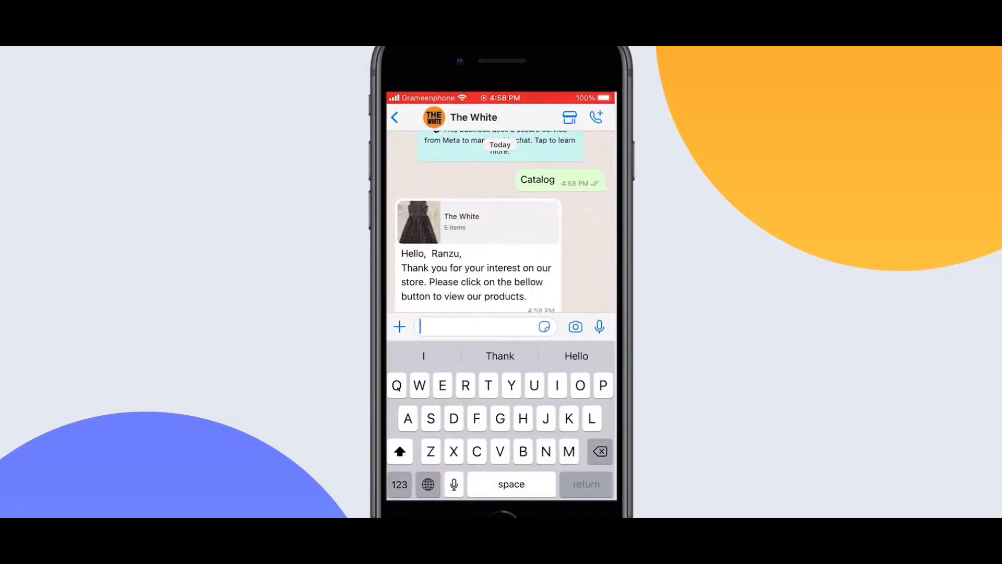
click(589, 234)
click(477, 381)
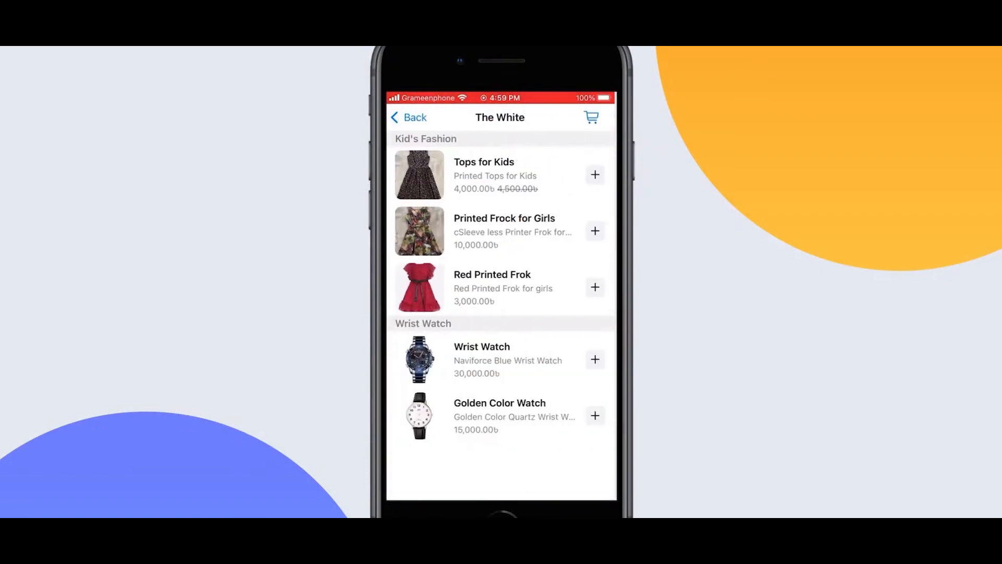
Add Tops for Kids, Red Printed Frok and Wrist Watch to the cart and place the order
click(595, 175)
click(595, 287)
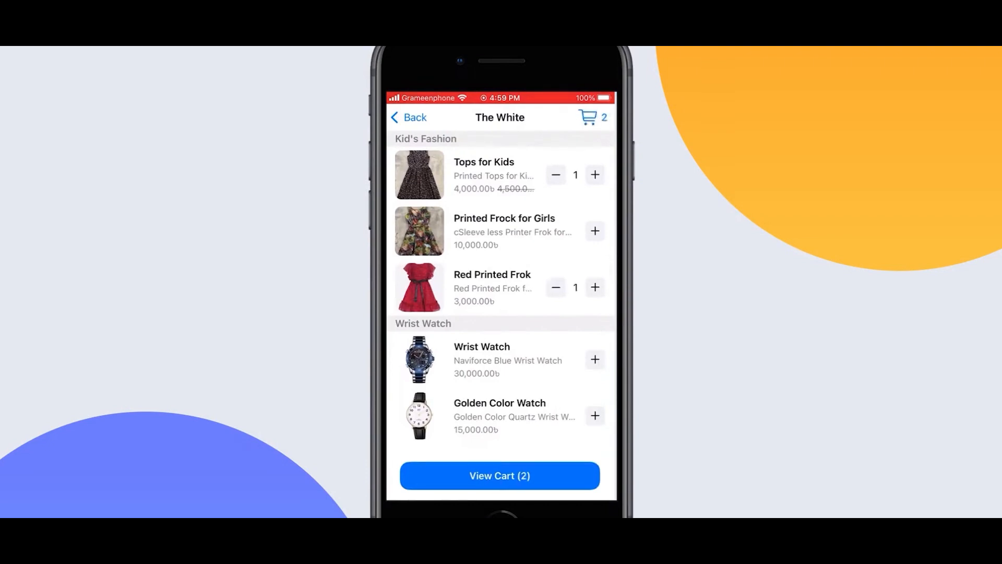
click(595, 359)
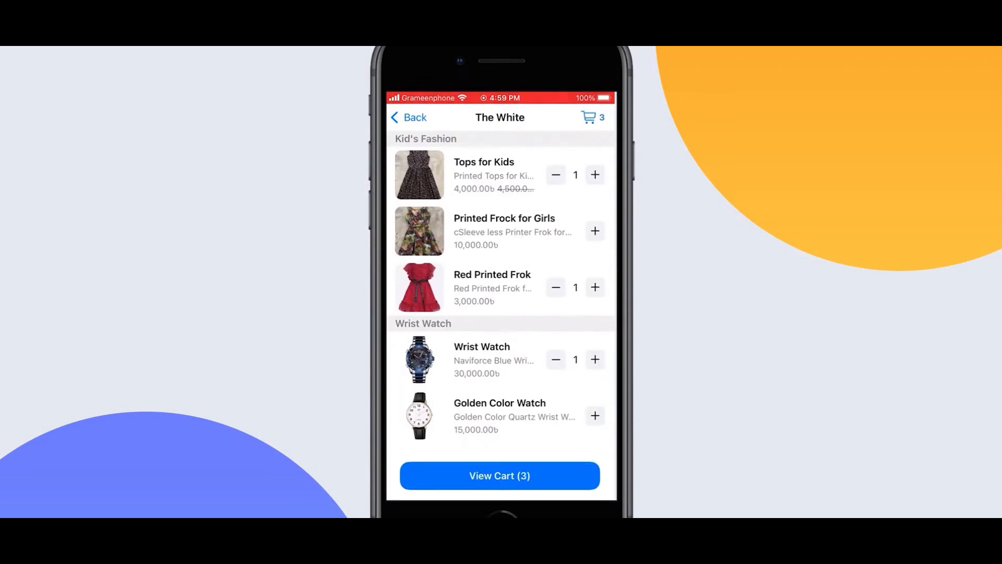
click(500, 475)
click(499, 474)
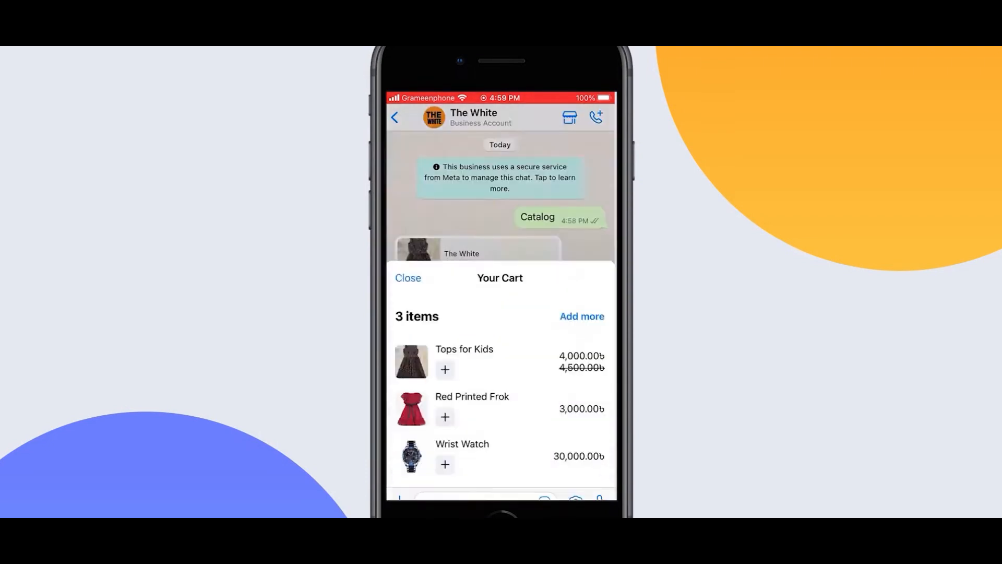
click(476, 370)
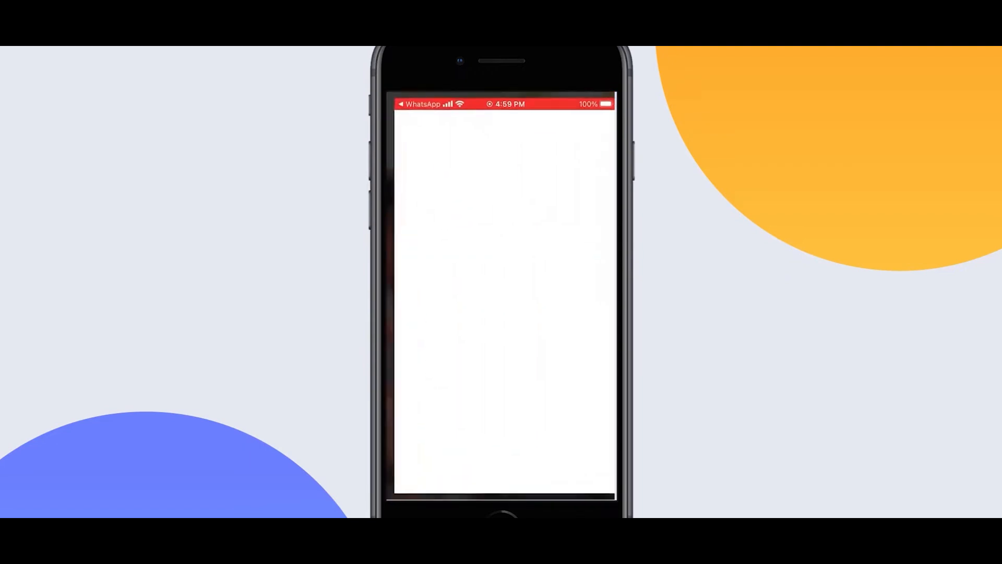
Fill the checkout's Email and Address fields with the customer's e-mail and shipping address
click(540, 182)
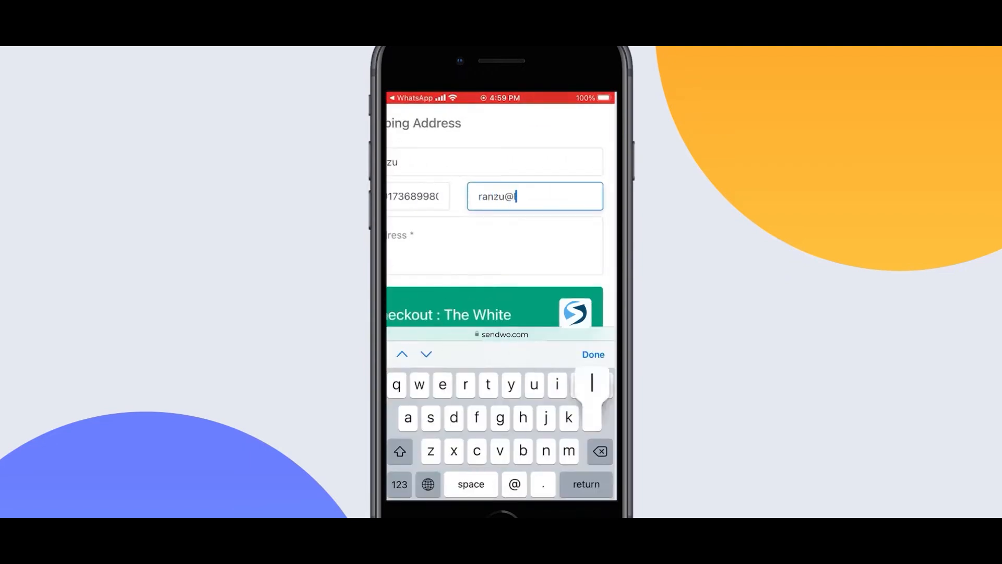
click(494, 245)
text(Rajshahi)
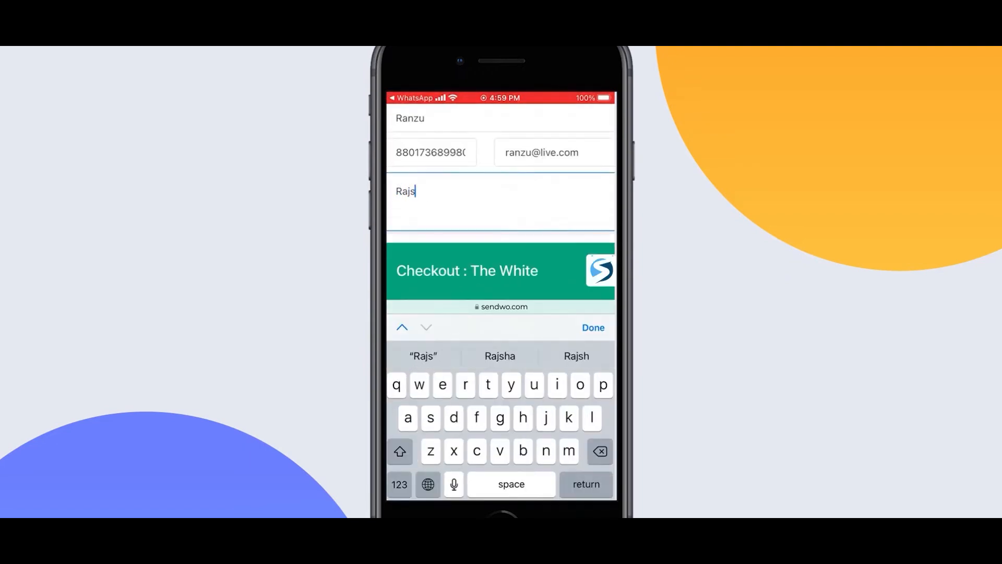
click(593, 327)
Proceed from the BDT 39050.00 order summary to the payment options
scroll(500, 298, down, 10)
click(529, 234)
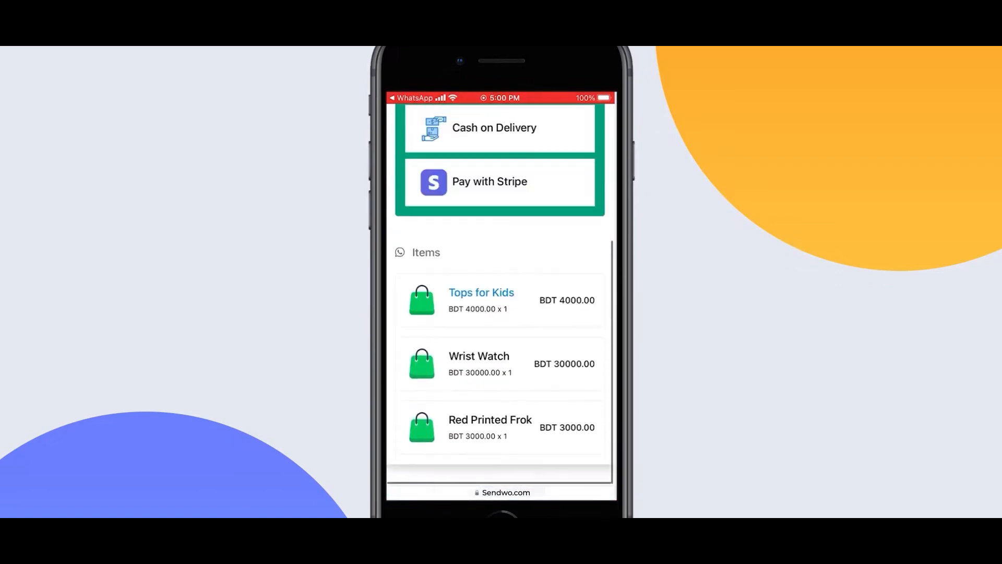
scroll(500, 287, up, 5)
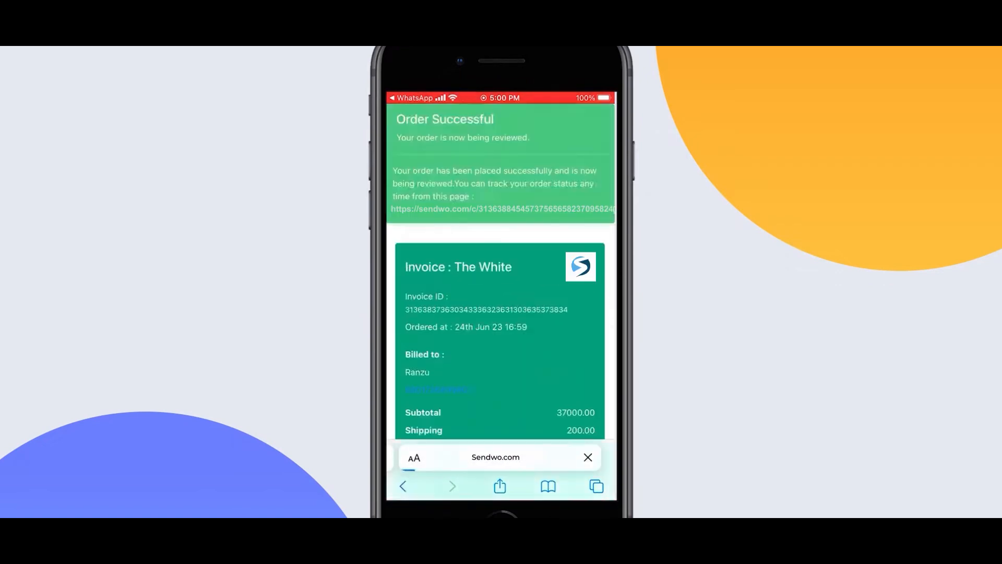